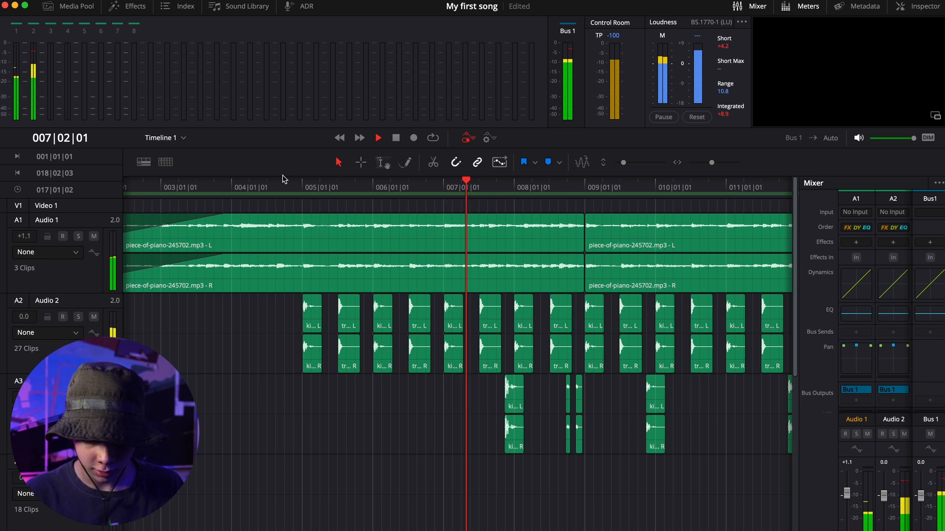
Play the song from just before bar 5 to hear the first kick and snare hits.
key(space)
drag(482, 187, 301, 206)
drag(711, 162, 717, 164)
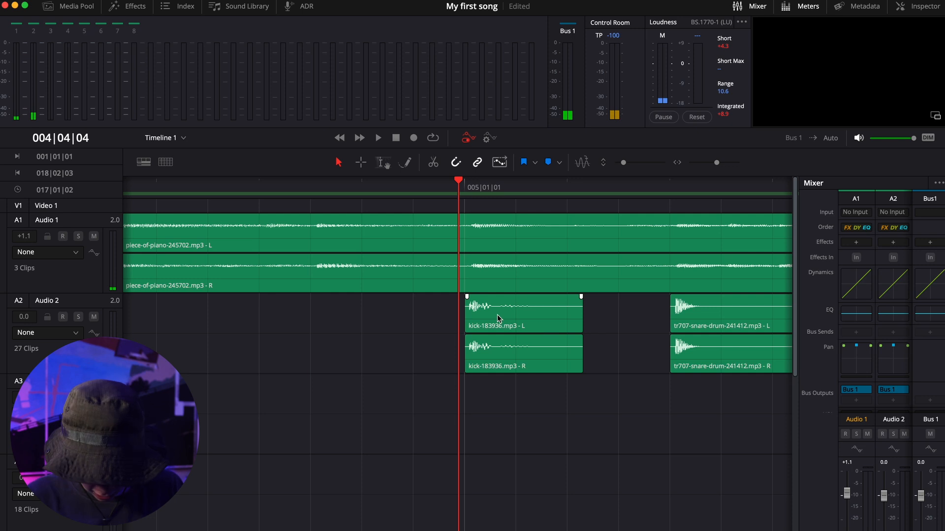
key(space)
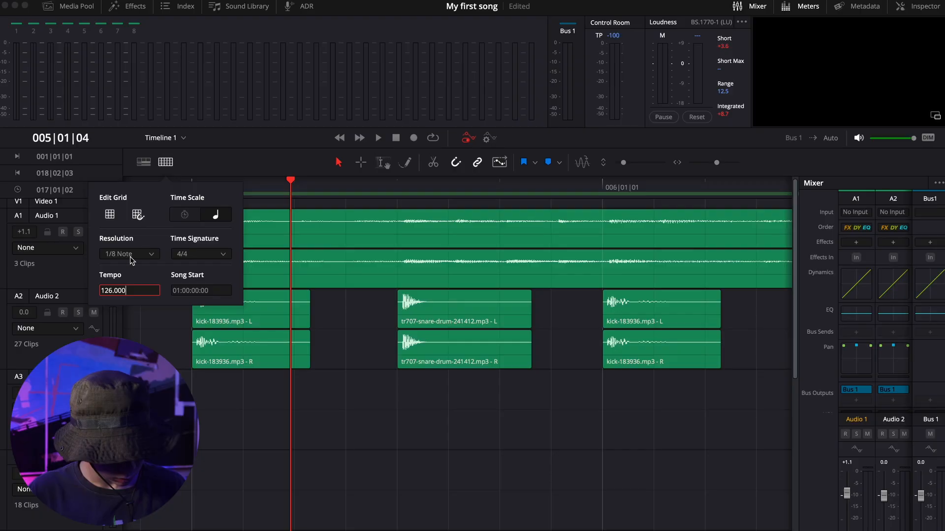
Set the edit grid resolution to 1/4 Note and move the playhead from the start of bar 5 to its second beat.
click(129, 255)
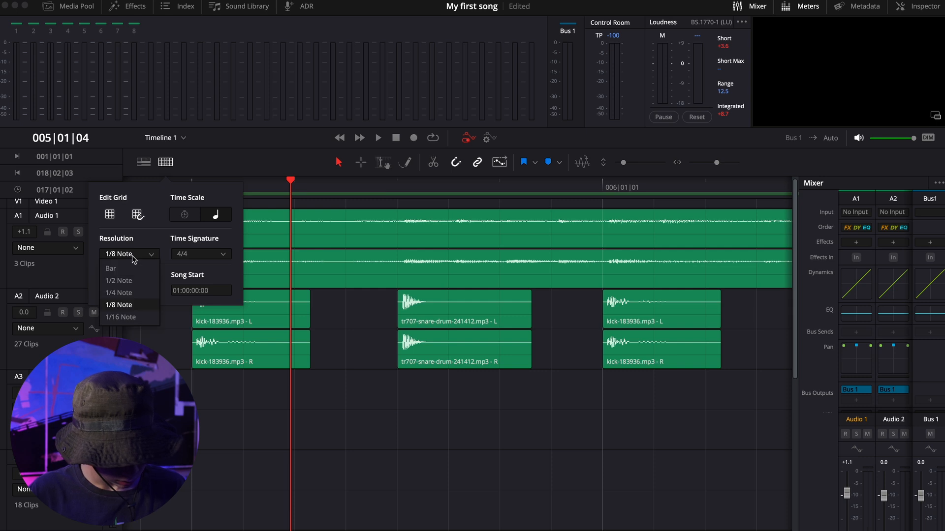
click(118, 293)
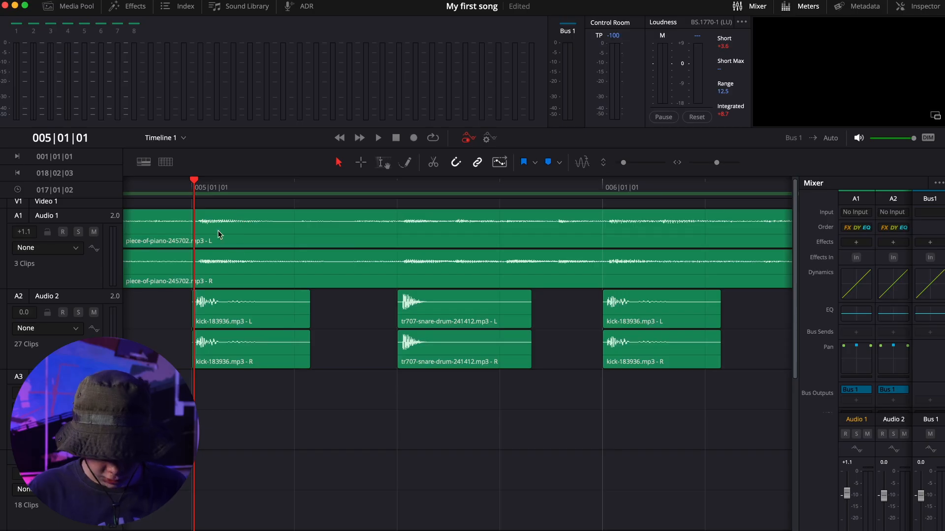
drag(196, 191, 298, 236)
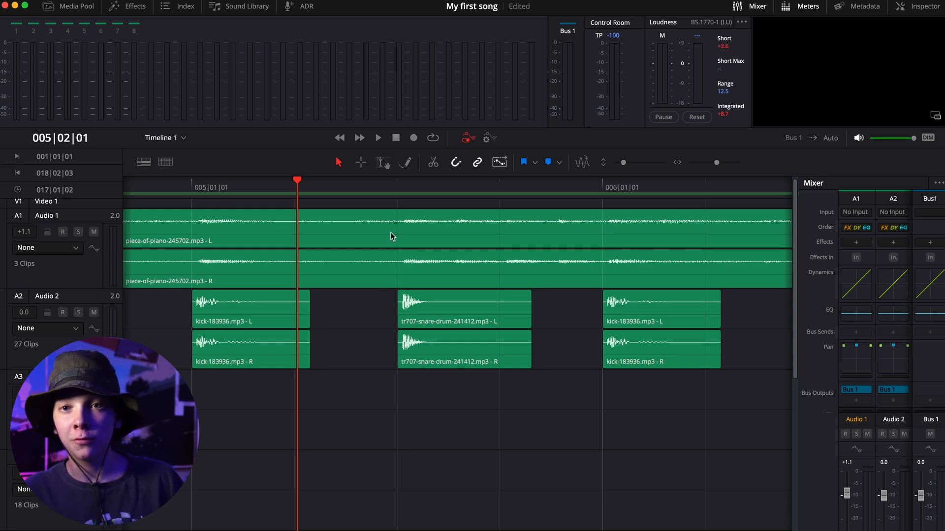
Play the beat from just before bar 5 and park the playhead at the first kick clip on the third audio track.
drag(303, 195, 161, 188)
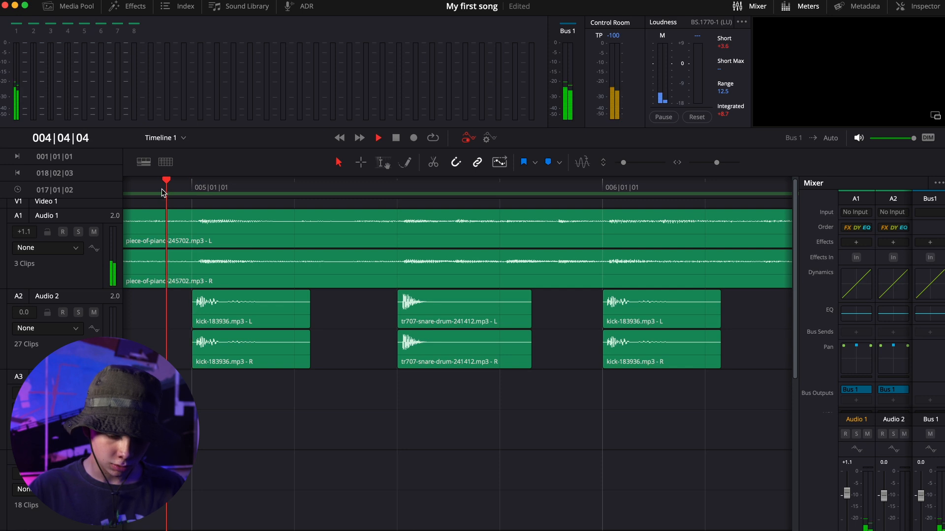
key(space)
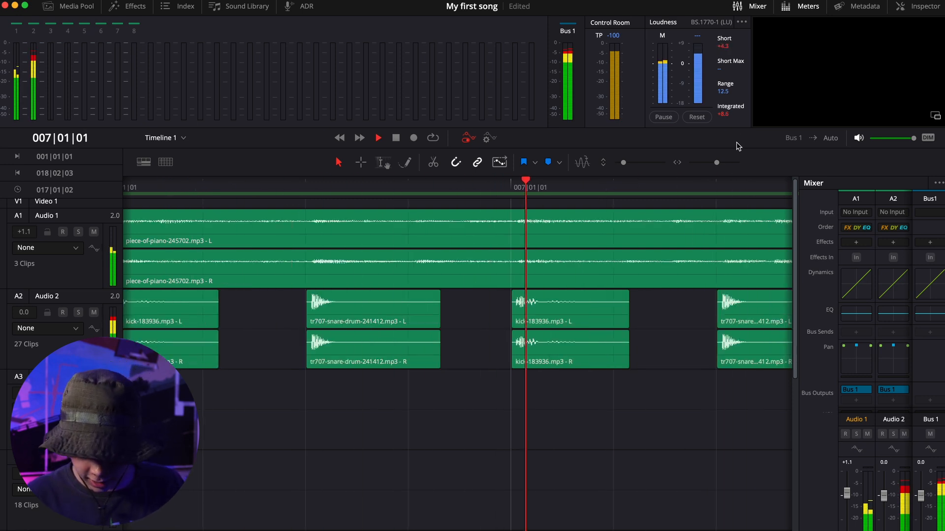
mouse_move(717, 162)
mouse_down()
mouse_move(705, 163)
mouse_move(713, 165)
mouse_up()
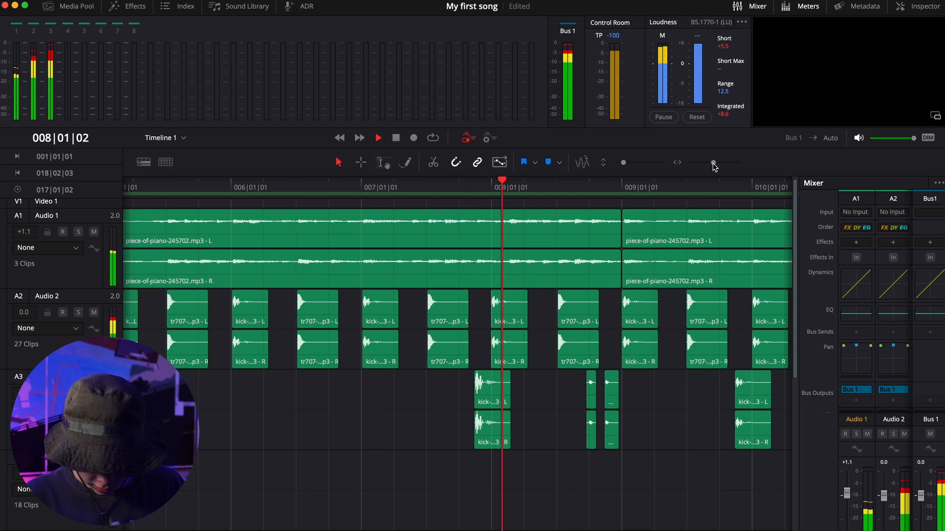
drag(512, 190, 466, 199)
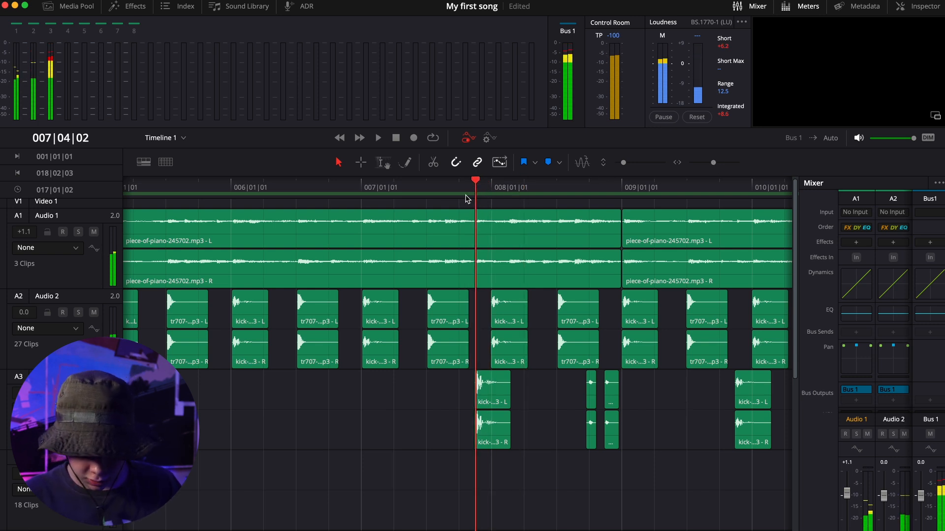
Set the edit grid resolution to 1/8 Note.
click(164, 164)
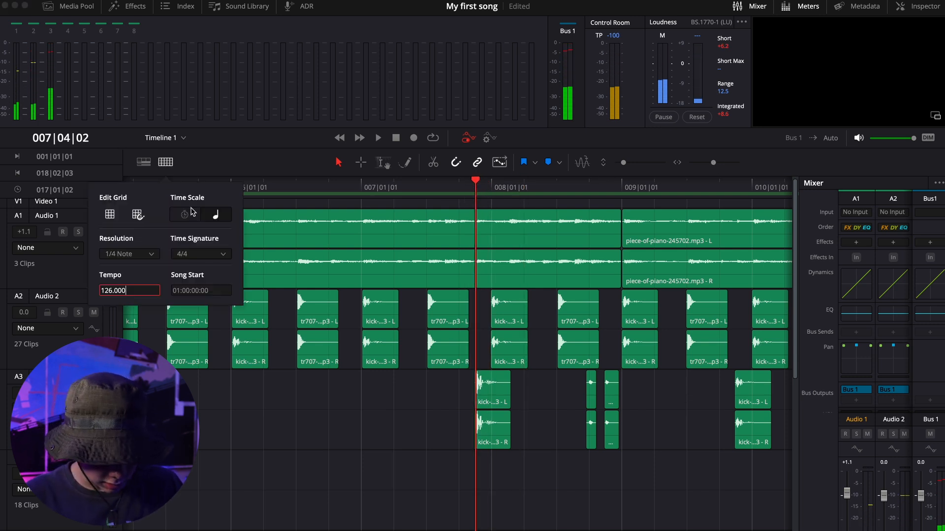
click(124, 255)
click(132, 305)
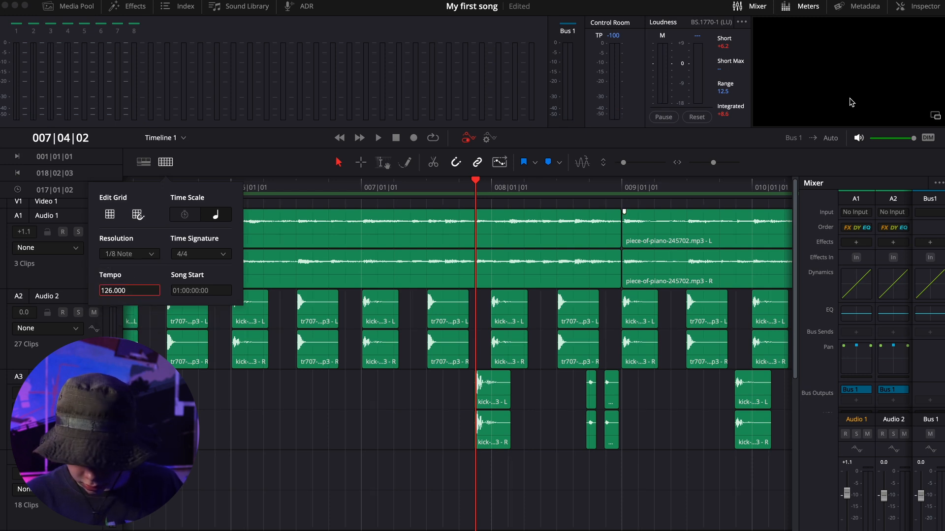
Play the passage around bars 7 and 8 repeatedly to hear the off-beat kick clip on the third audio track.
click(719, 165)
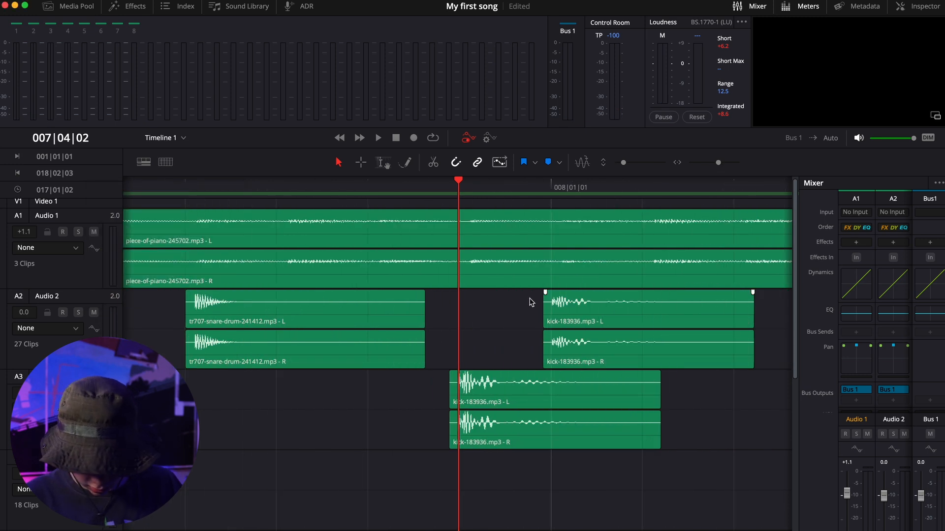
key(space)
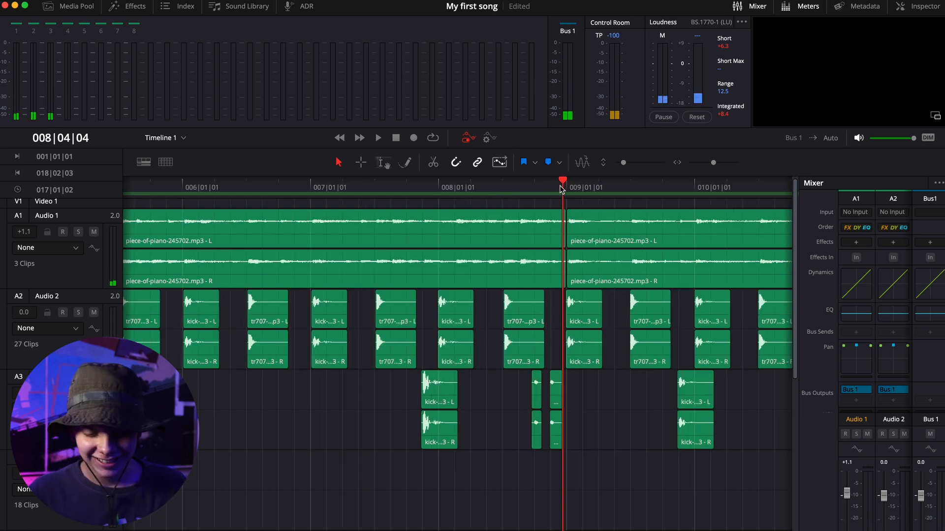
drag(563, 185, 313, 212)
key(space)
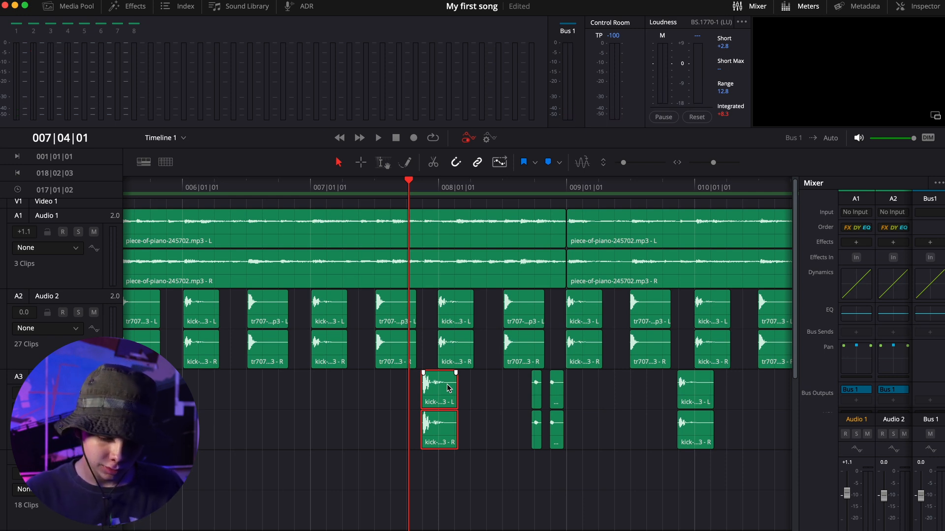
key(space)
drag(447, 180, 348, 192)
key(space)
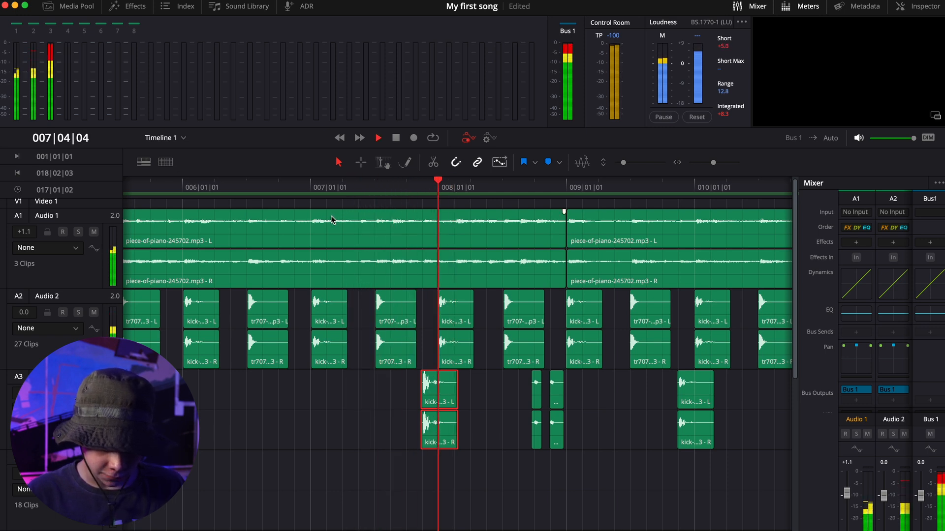
key(space)
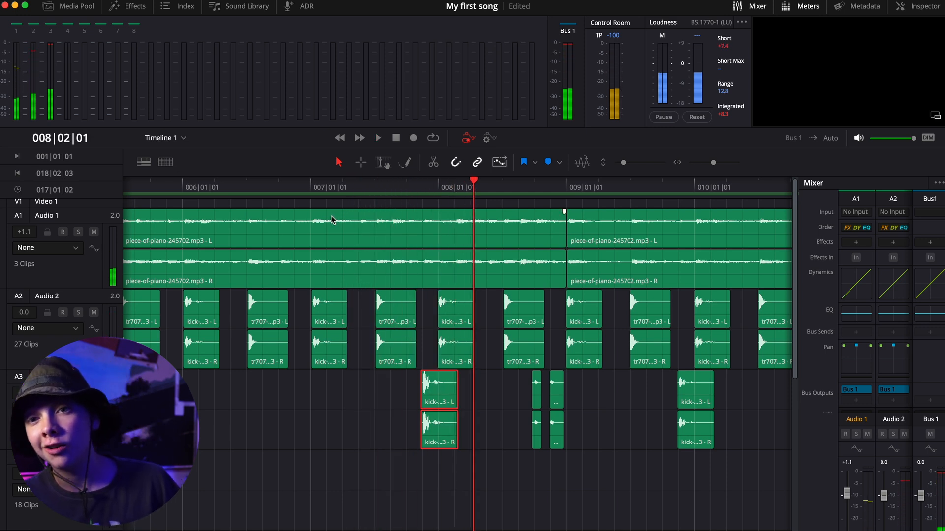
Select the Audio 2 kick clip at bar 8 and replay the passage from late in bar 7.
drag(451, 306, 458, 289)
drag(477, 187, 509, 188)
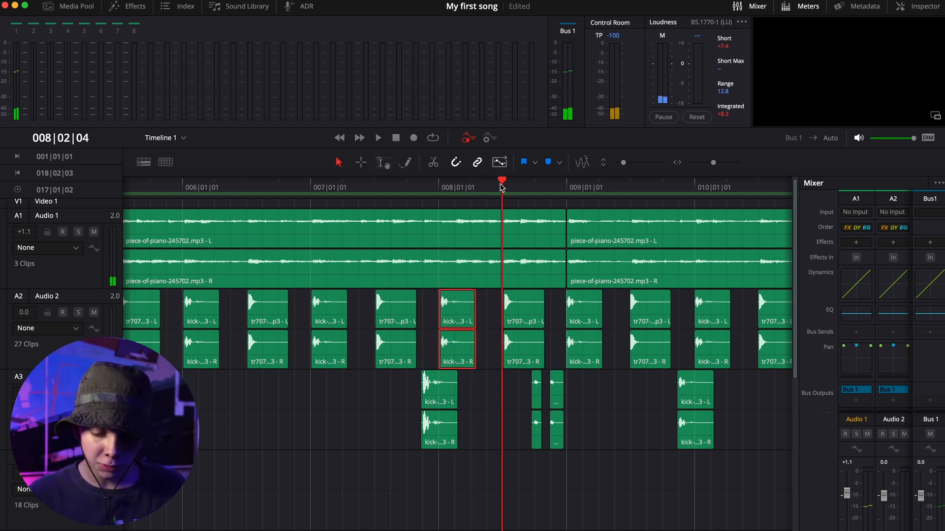
key(space)
click(397, 189)
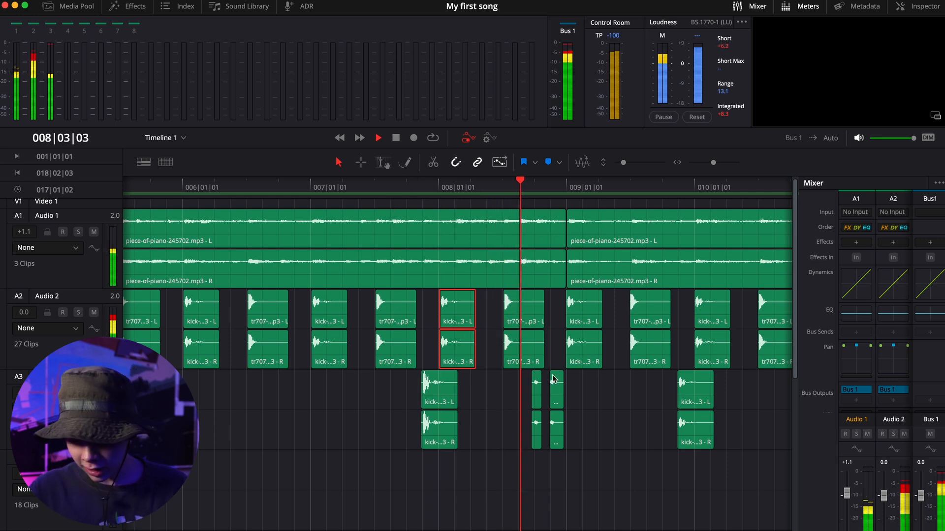
Listen to the rest of the drum arrangement up to the end of bar 16 and dismiss the project backup message.
scroll(633, 446, right, 2)
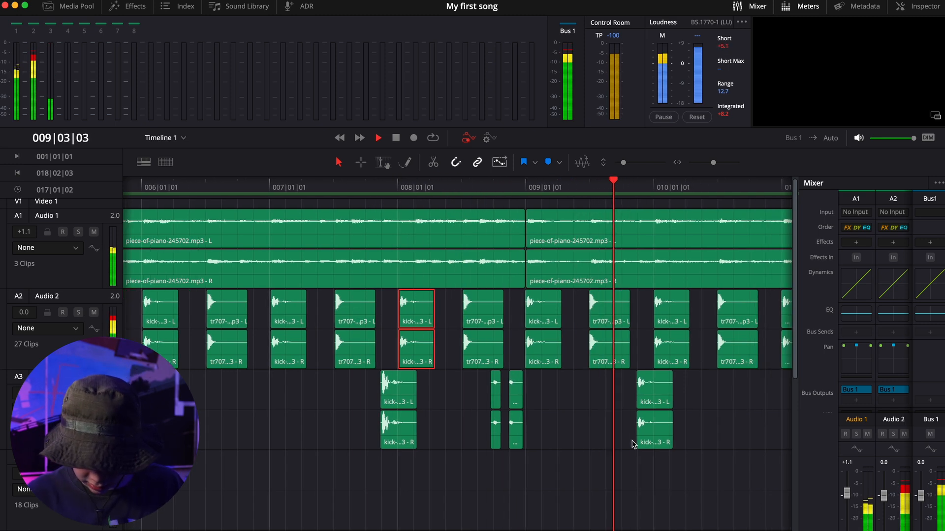
drag(712, 164, 711, 163)
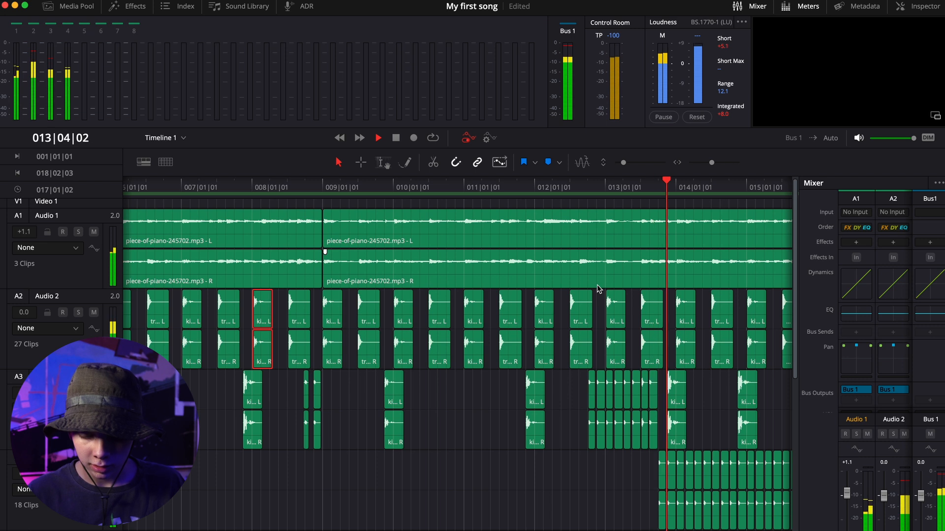
scroll(635, 385, right, 5)
scroll(636, 389, right, 4)
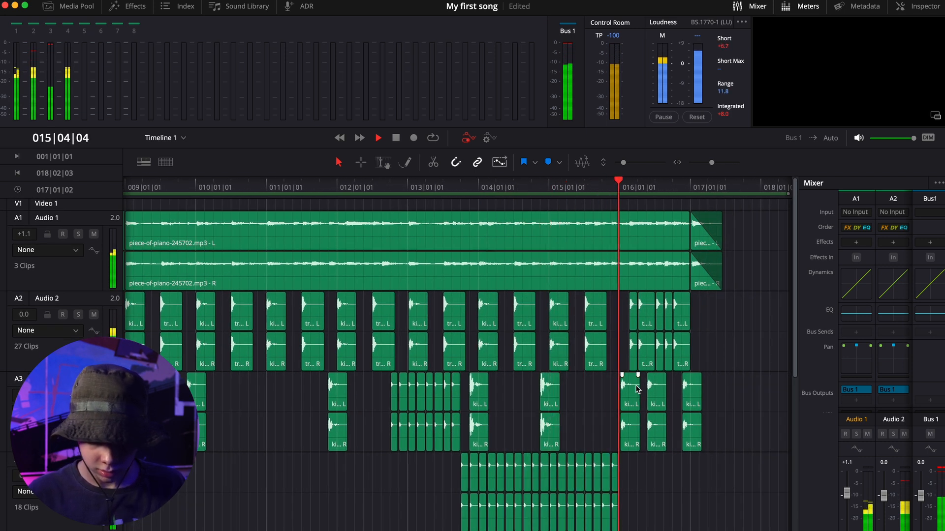
key(space)
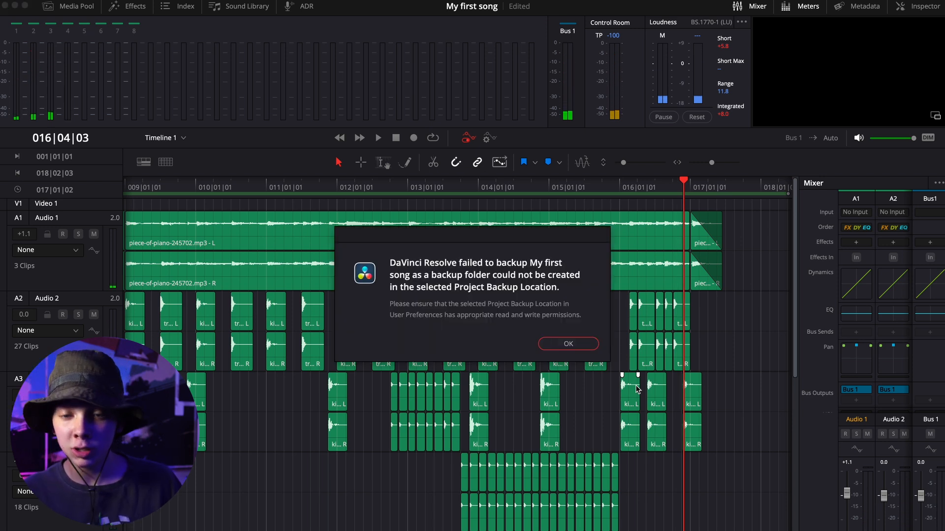
click(569, 344)
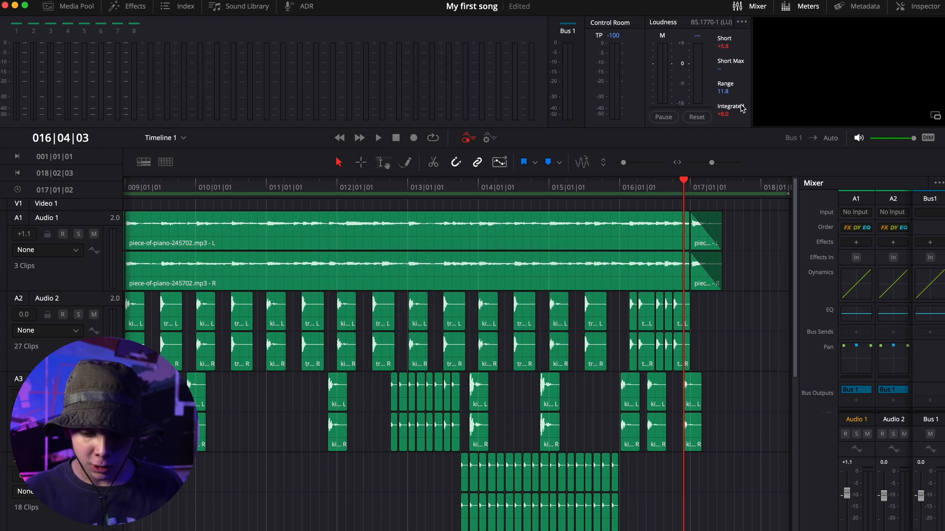
Place the playhead at the start of the Charming Ct 3.m4a vocal clips on Audio 5 and Audio 6.
drag(680, 186, 452, 213)
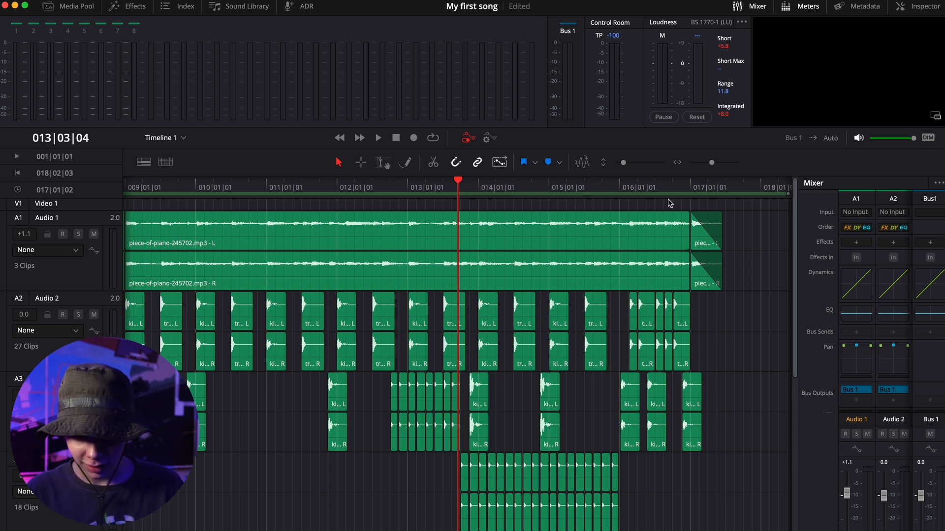
drag(709, 167, 709, 164)
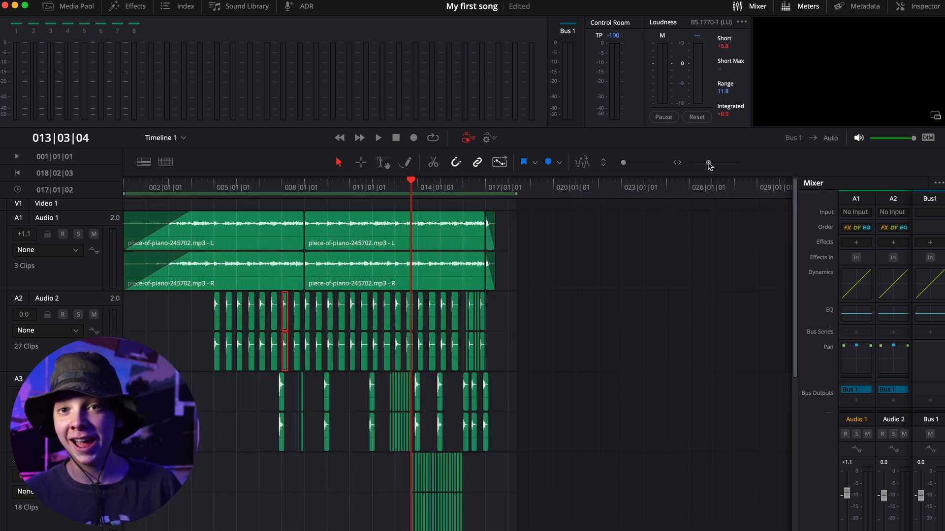
scroll(421, 452, down, 10)
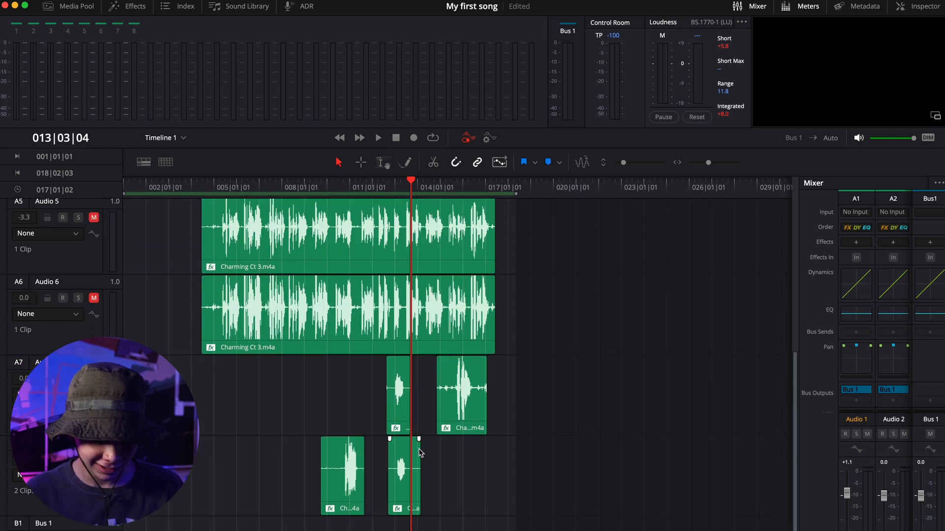
drag(416, 188, 203, 233)
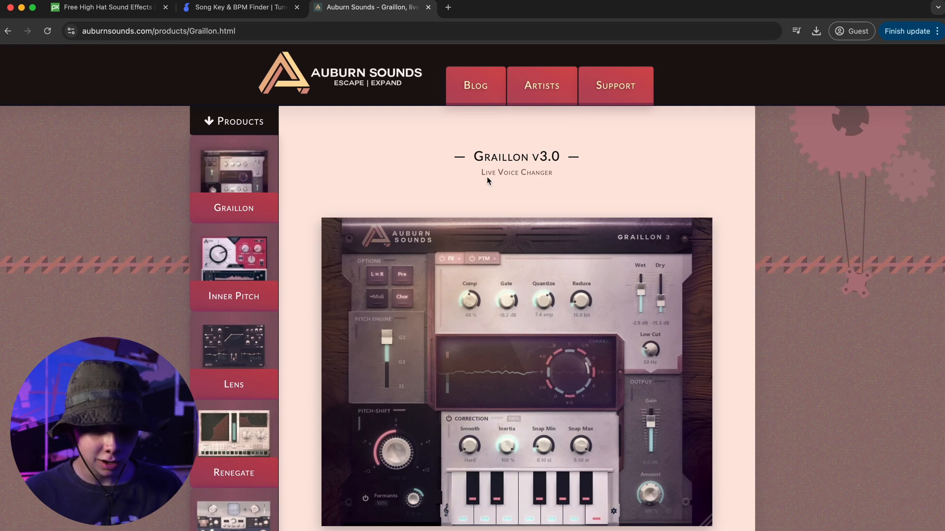
Look over the Graillon v3.0 plug-in and its download editions on the Auburn Sounds page, and return to DaVinci Resolve.
scroll(582, 263, down, 1)
scroll(582, 263, down, 5)
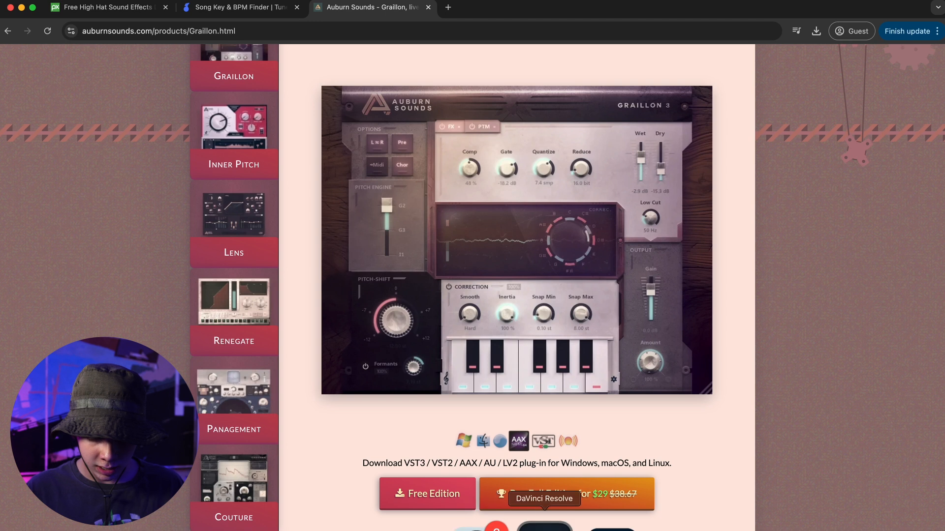
click(544, 528)
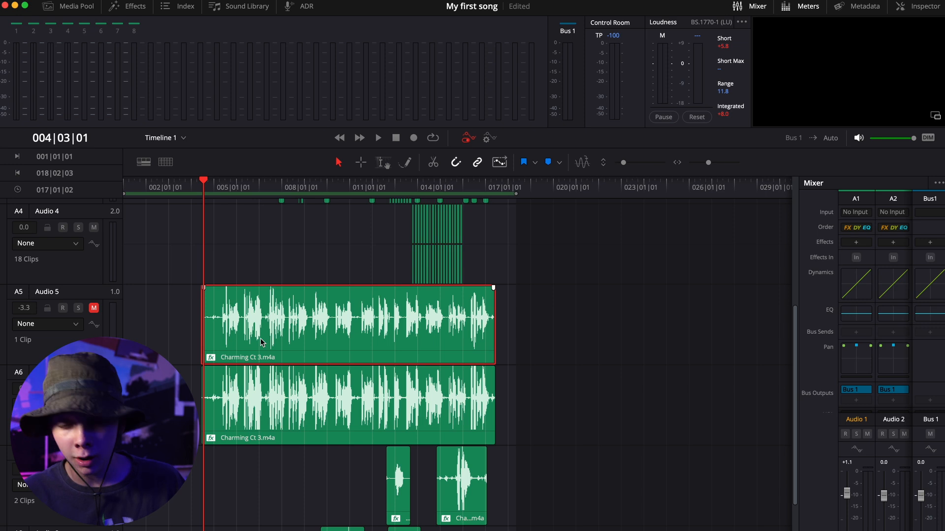
Unmute Audio 5 while playing the song and nudge its selected vocal clip slightly later.
key(space)
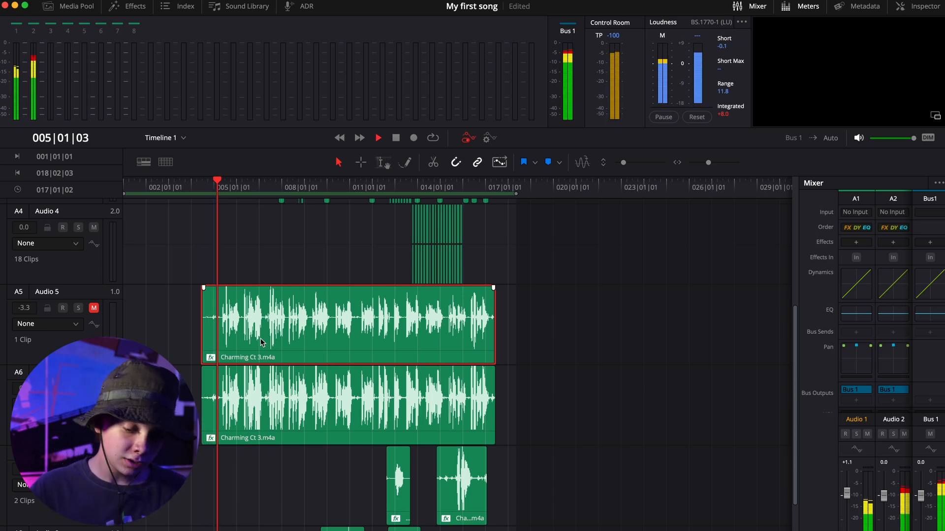
click(94, 308)
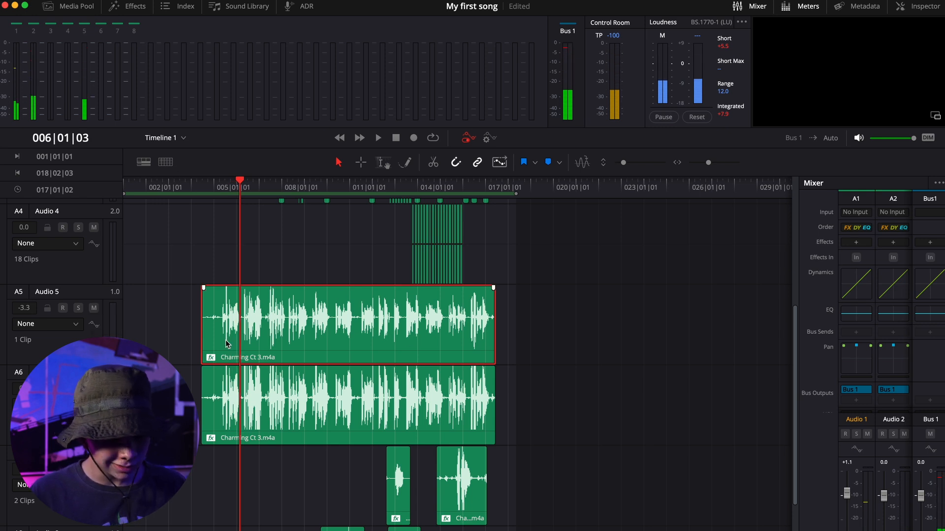
key(period)
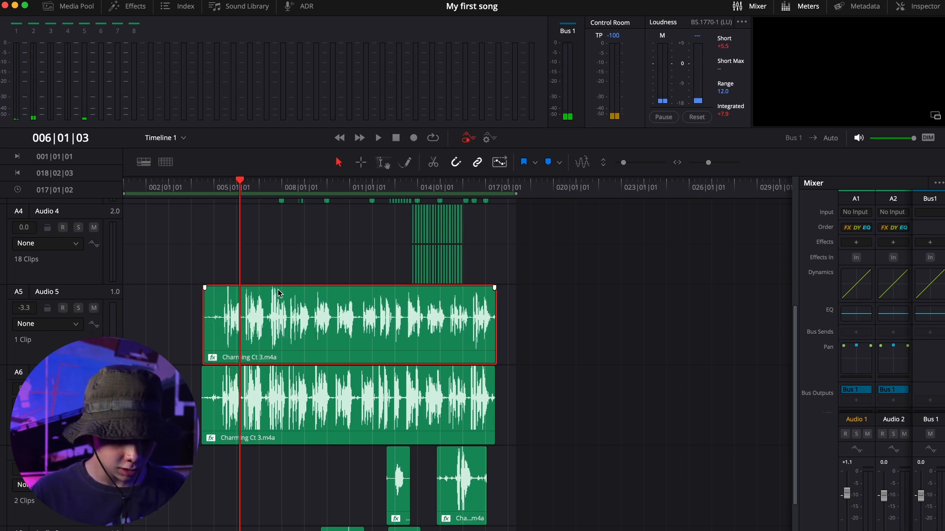
Apply the Graillon 3 VST effect to the Audio 5 vocal clip and move its window off the vocal waveforms.
click(127, 5)
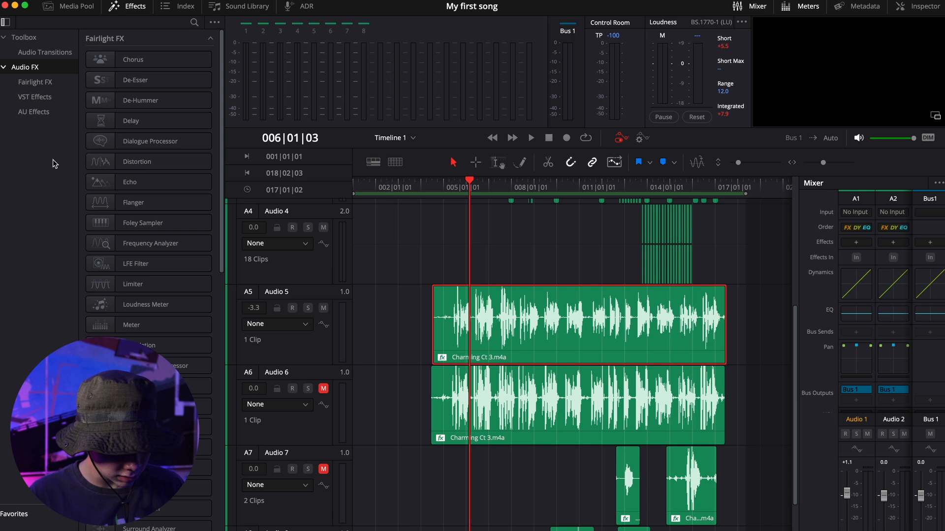
click(41, 98)
drag(142, 63, 527, 314)
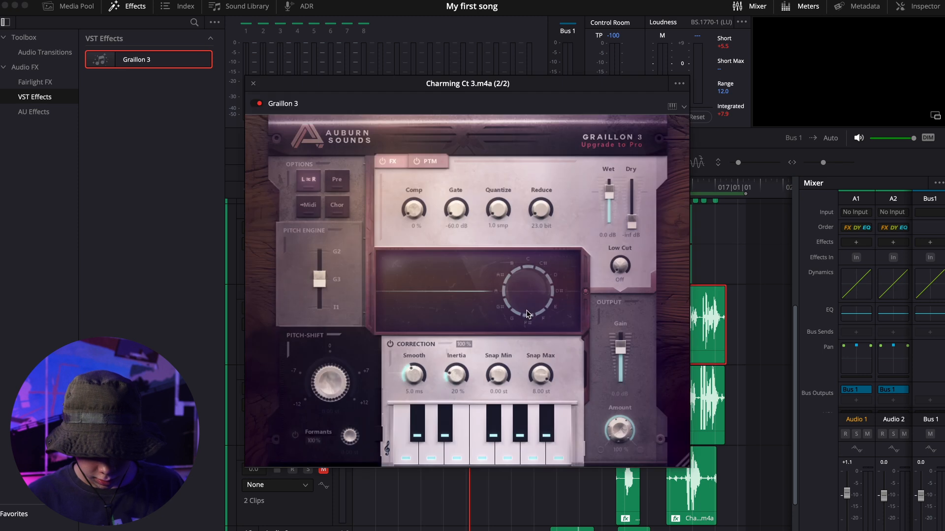
drag(518, 89, 262, 133)
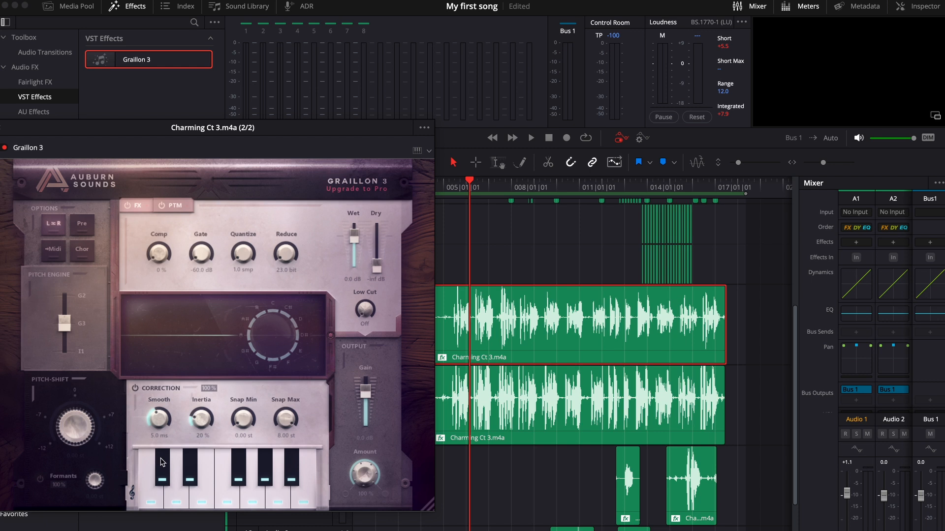
Turn off all five black-key notes in Graillon 3's pitch correction, with Inertia at 52% and Smooth at Hard.
click(189, 465)
click(236, 465)
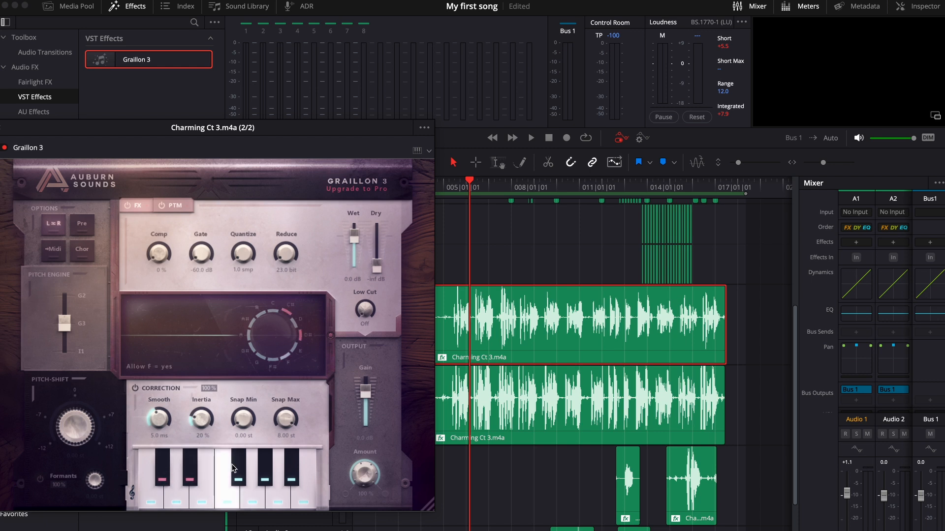
click(266, 470)
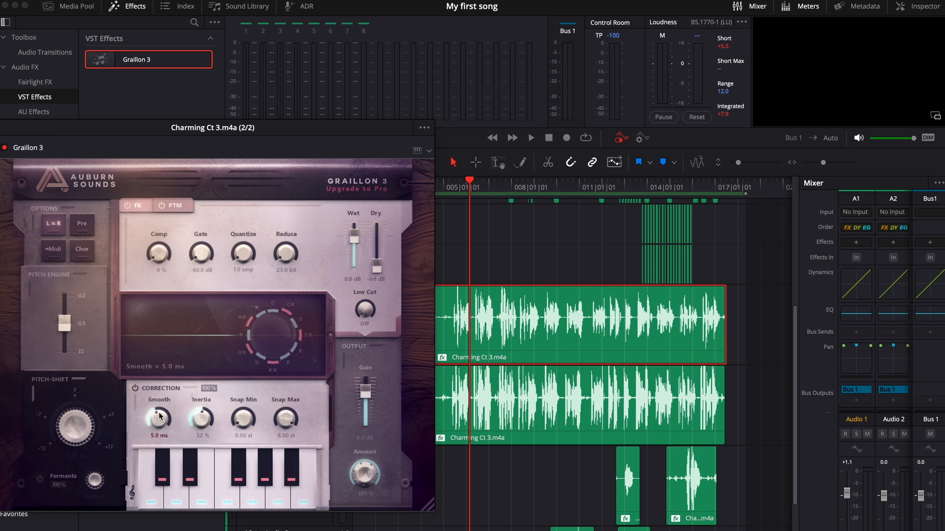
click(151, 487)
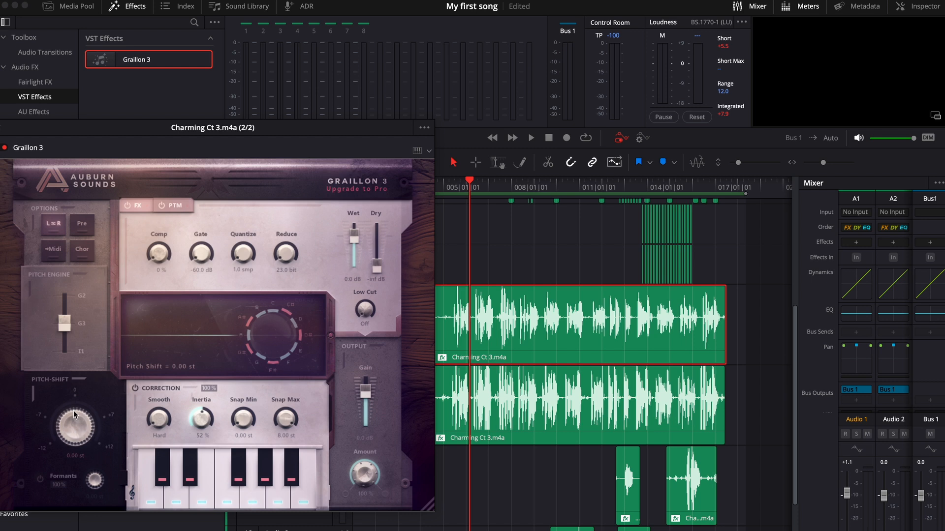
Set Graillon 3's Quantize to 2.2 smp and play the song while lowering the plug-in's Amount to about 62%.
click(92, 481)
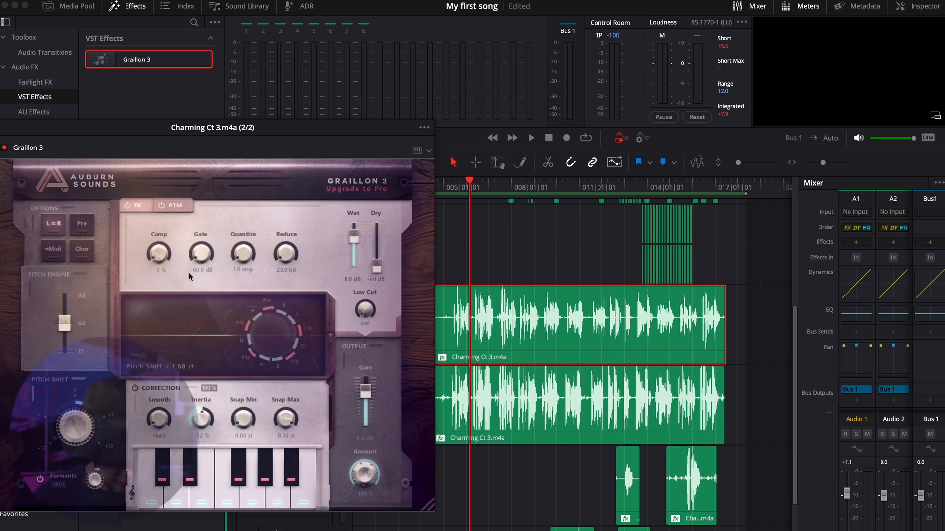
drag(242, 247, 240, 224)
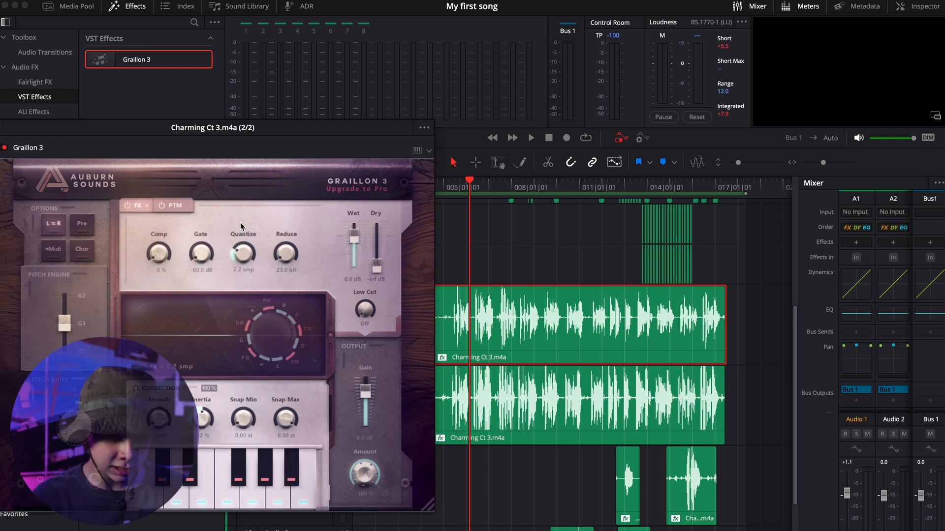
key(space)
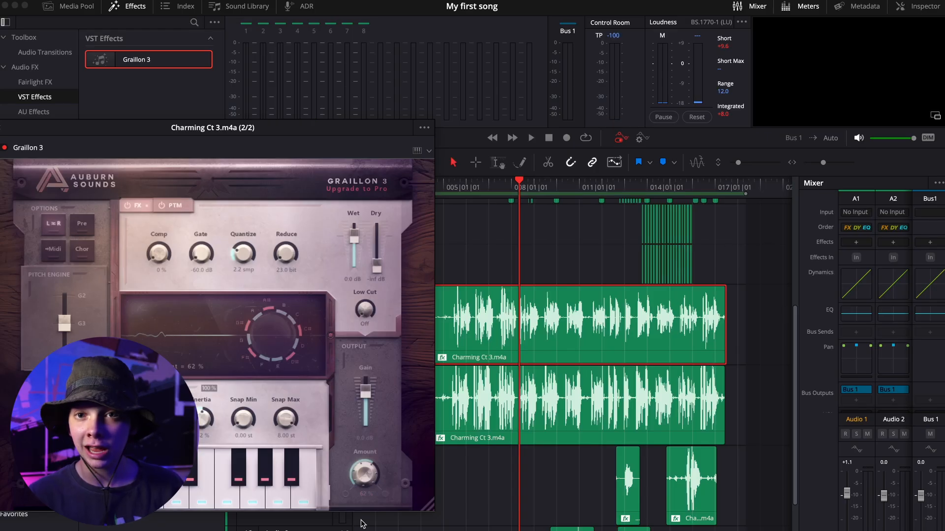
key(space)
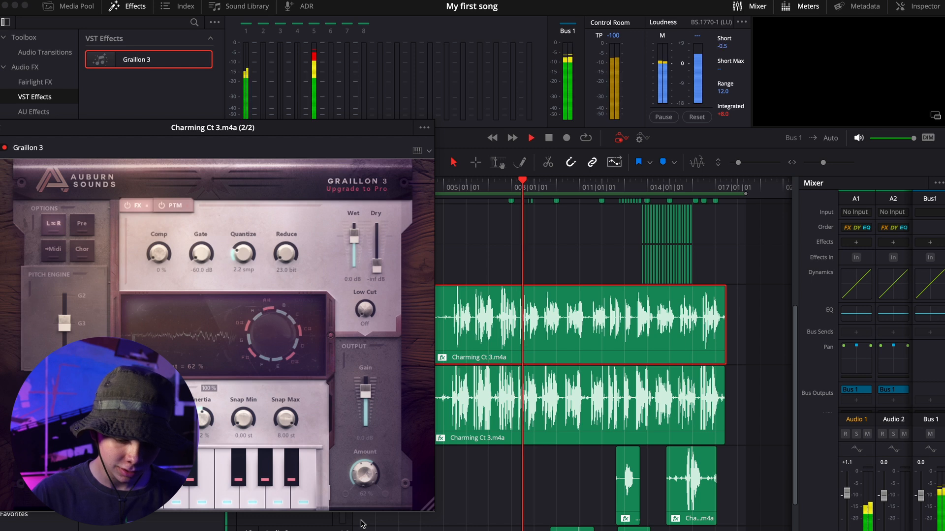
drag(368, 480, 370, 495)
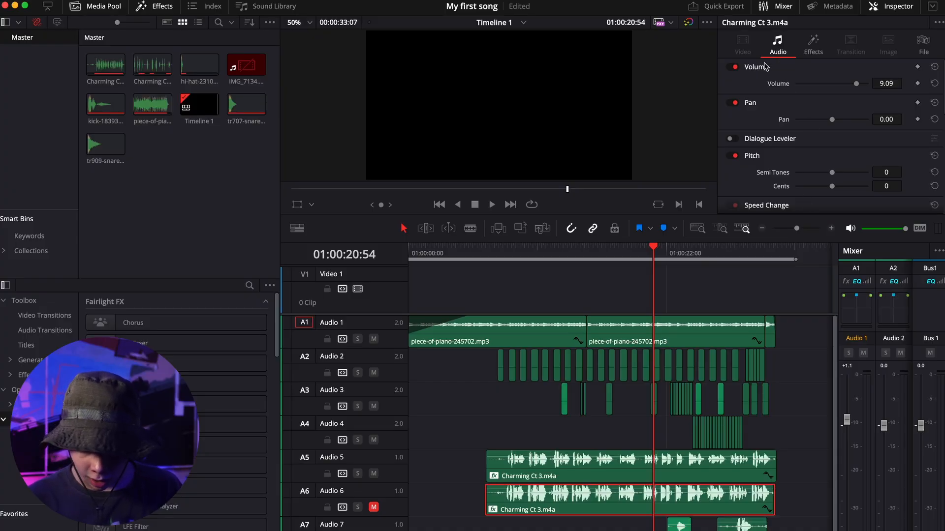
Search the effects for "rev" and apply the Reverb effect to the Charming Ct 3.m4a vocal clip on Audio 6.
click(810, 47)
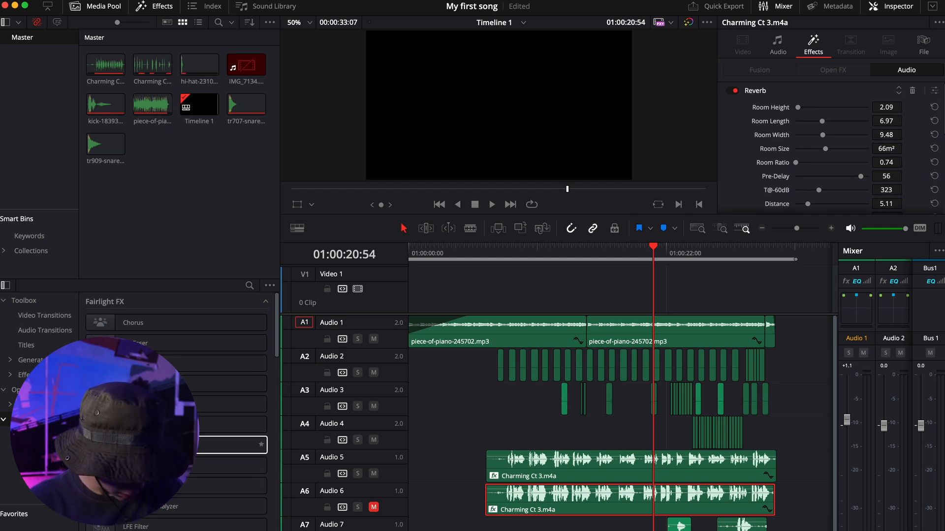
click(249, 286)
text(rev)
drag(190, 351, 546, 494)
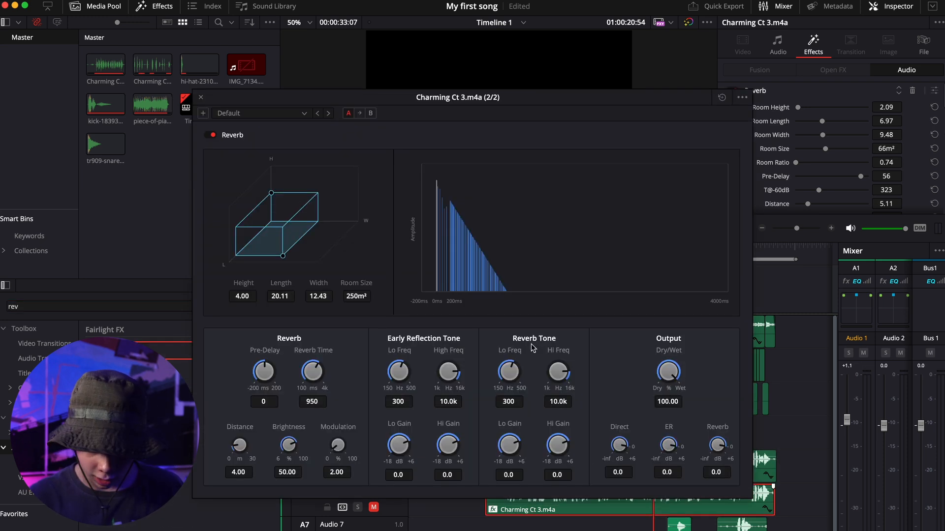
Choose the Vocal Width preset for the Audio 6 clip's Reverb and close its settings window.
click(260, 114)
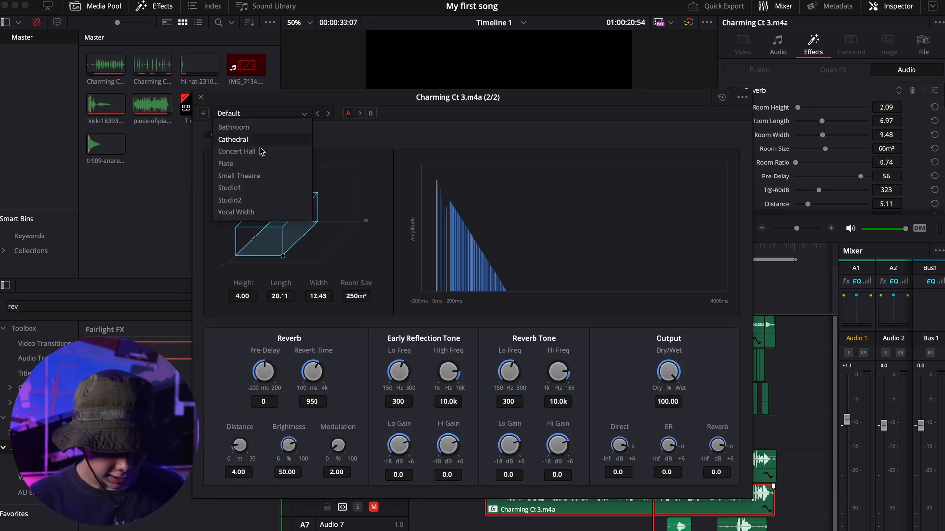
click(246, 212)
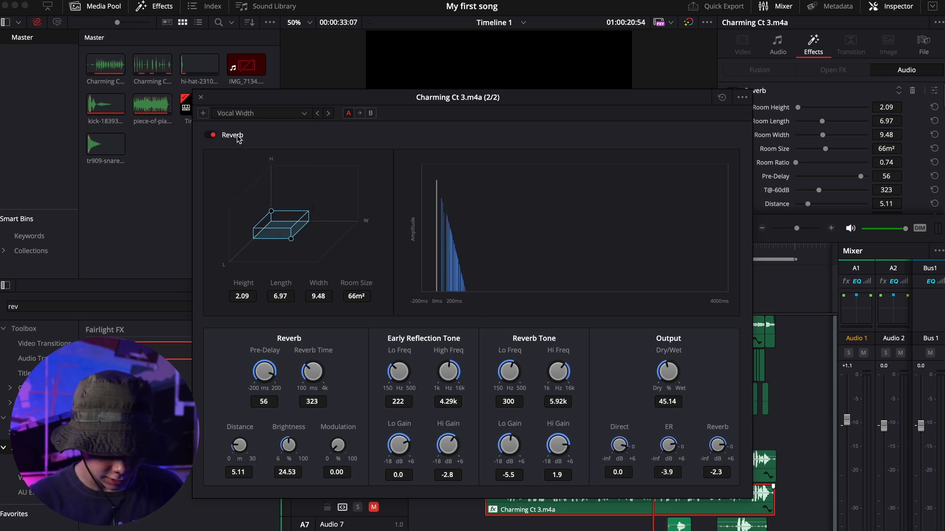
click(201, 96)
Mute Audio 5 and Audio 6 and play back the song without these two vocal tracks.
key(space)
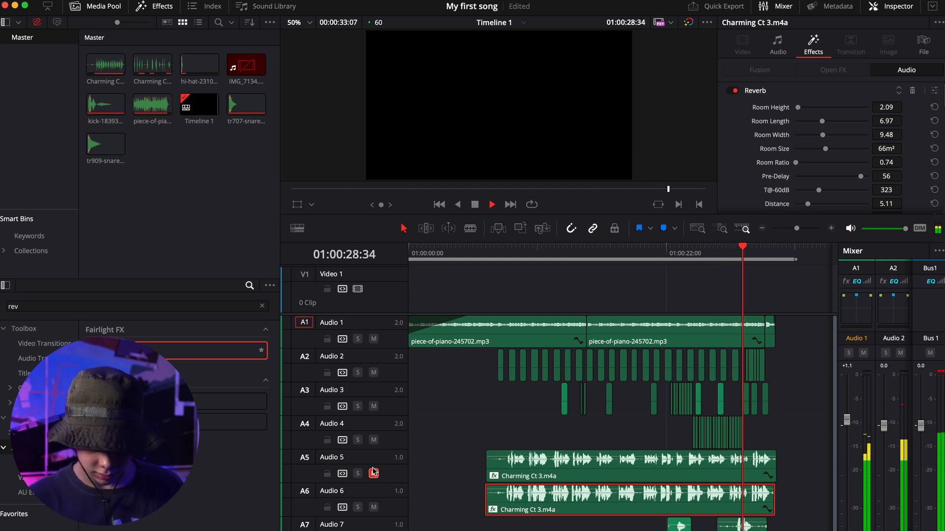
key(space)
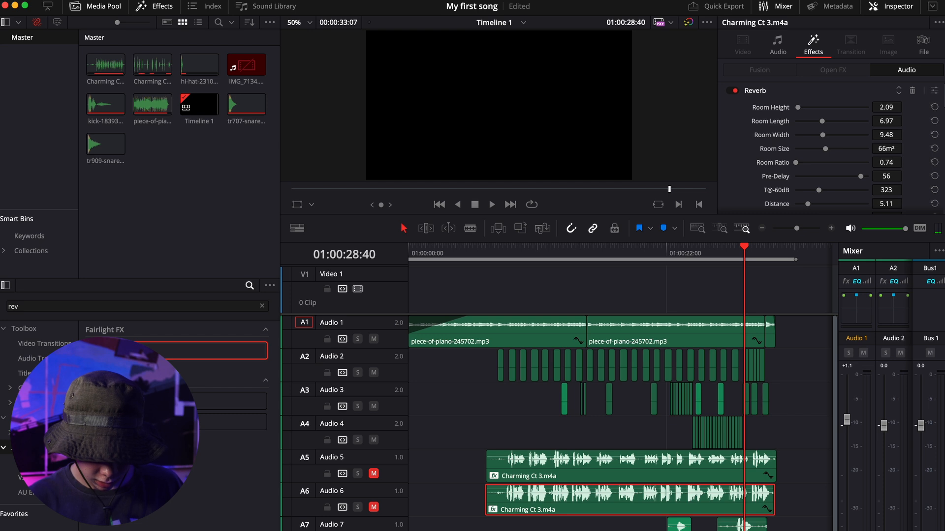
scroll(564, 424, down, 1)
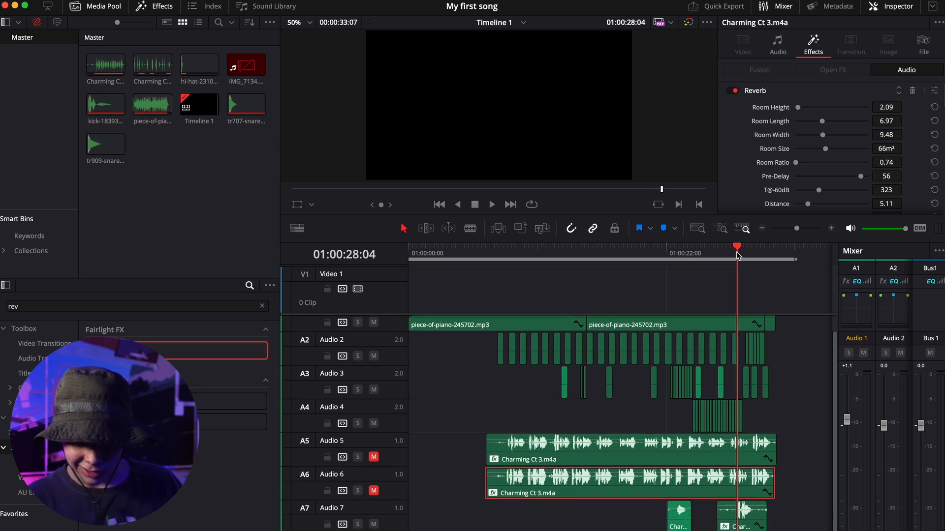
drag(738, 254, 608, 296)
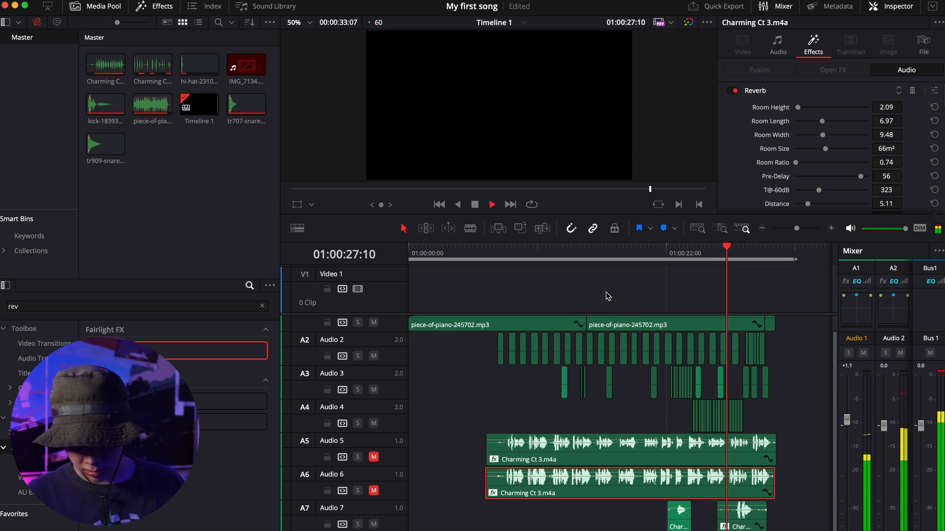
key(space)
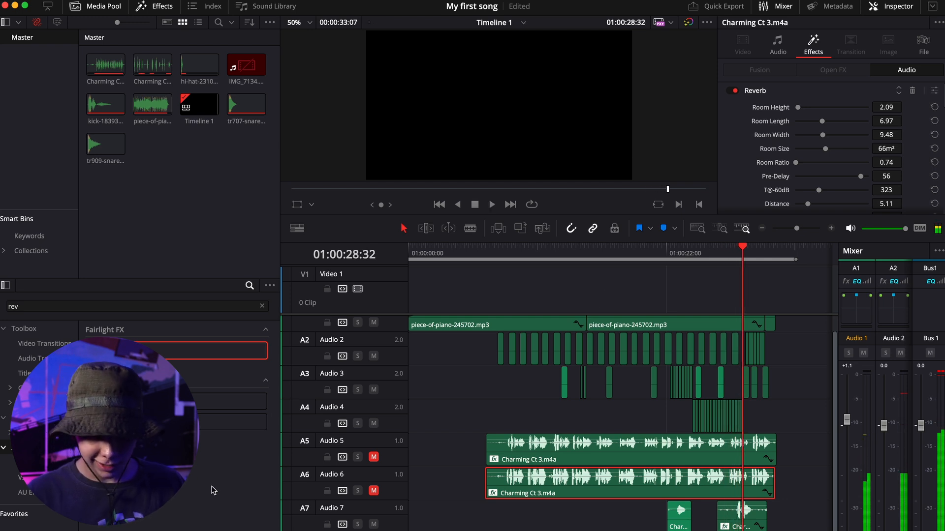
Unmute Audio 5 and Audio 6 and play the song from just before the first drum hits.
click(374, 454)
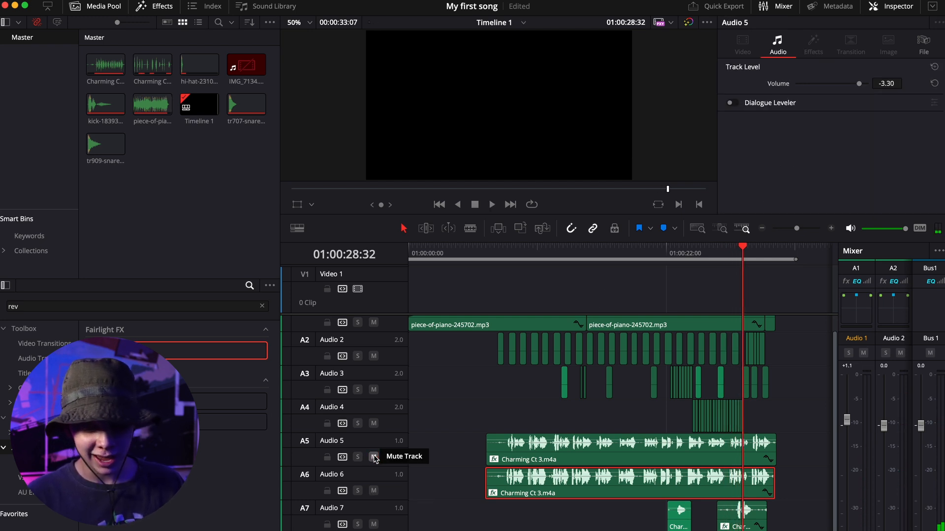
drag(746, 259, 499, 340)
key(space)
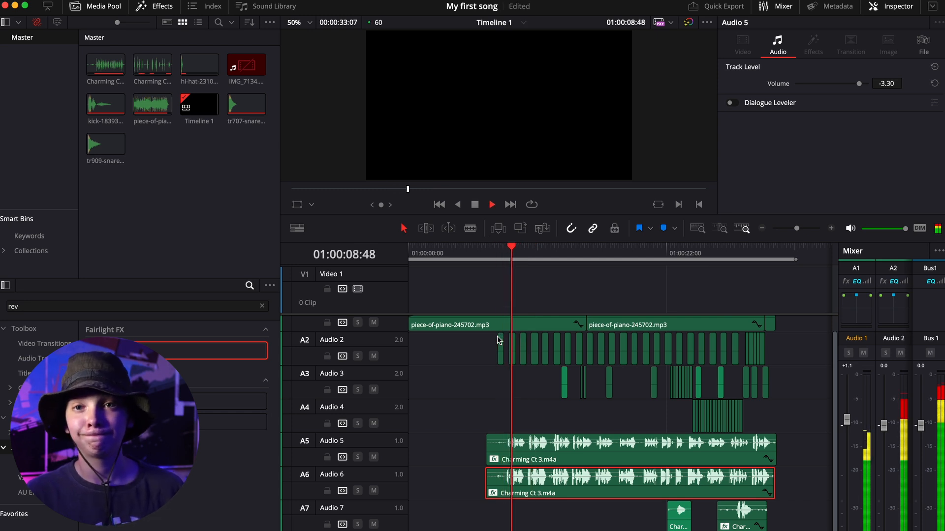